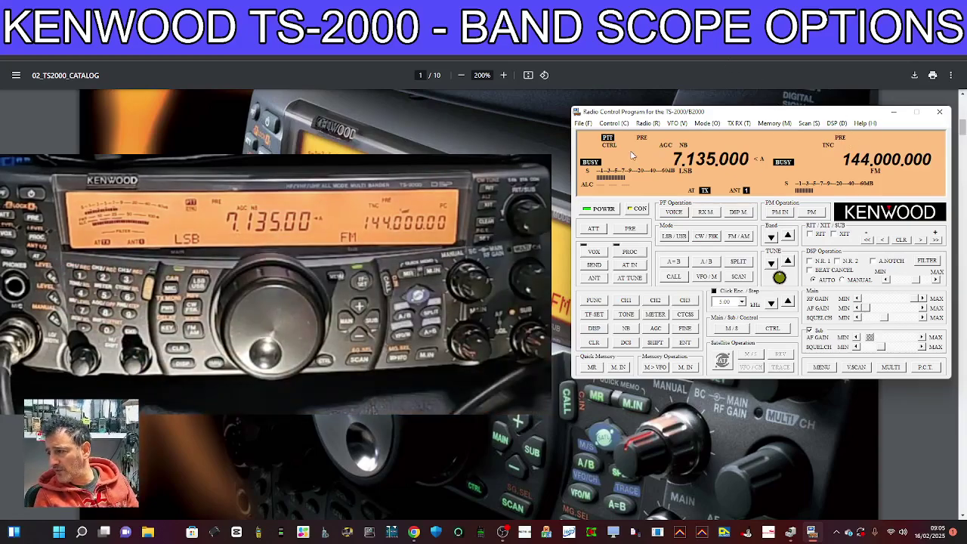
# Step: Set the radio connection to COM8 at 9600 bps
pyautogui.click(612, 124)
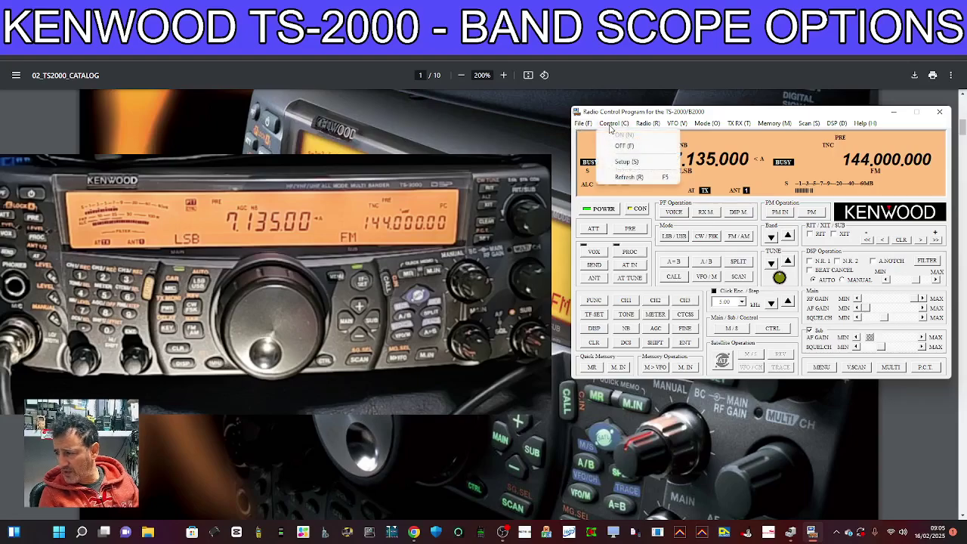
pyautogui.click(619, 163)
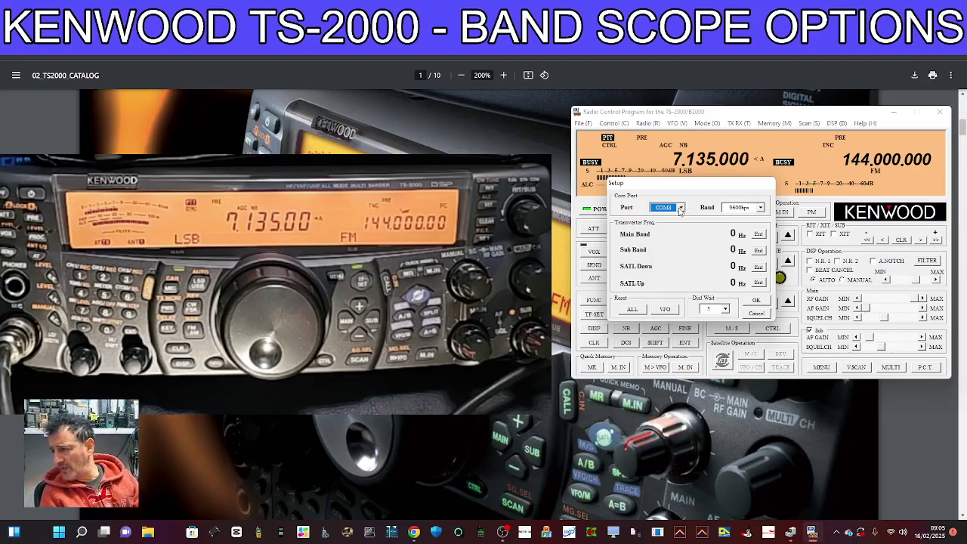
pyautogui.click(680, 208)
pyautogui.click(679, 210)
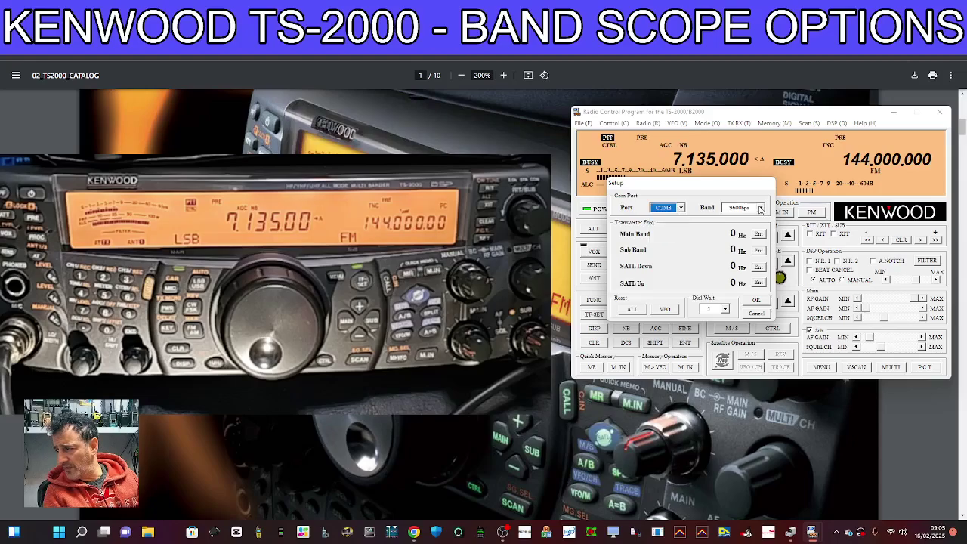
pyautogui.click(760, 208)
pyautogui.click(757, 216)
pyautogui.click(756, 300)
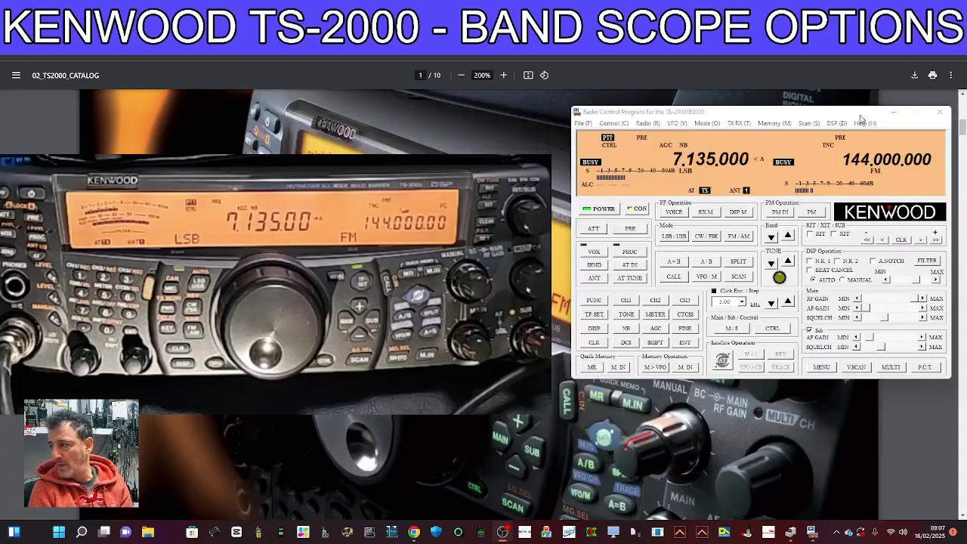
# Step: Open the Visual Scan window centred on 7,135,000, then refocus the control panel
pyautogui.click(835, 123)
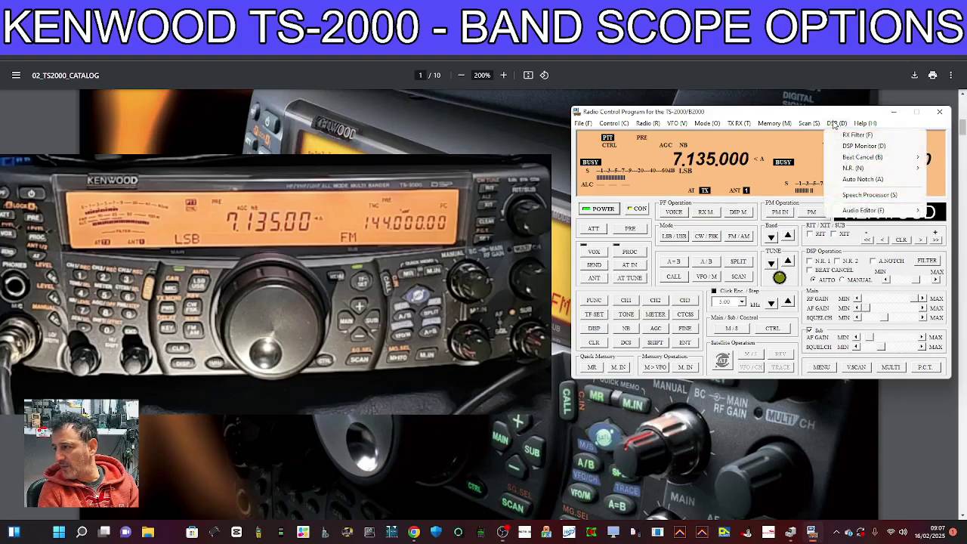
pyautogui.click(835, 124)
pyautogui.click(806, 123)
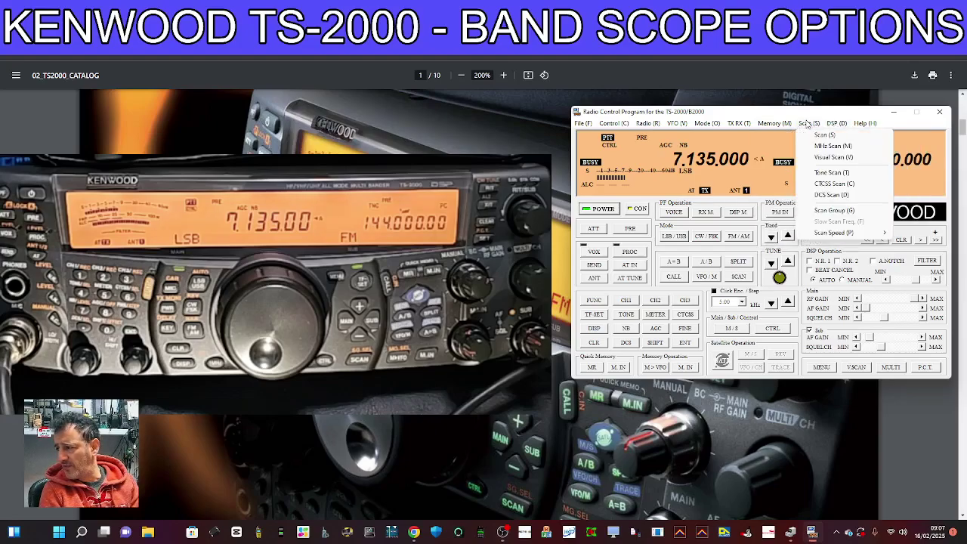
pyautogui.click(831, 157)
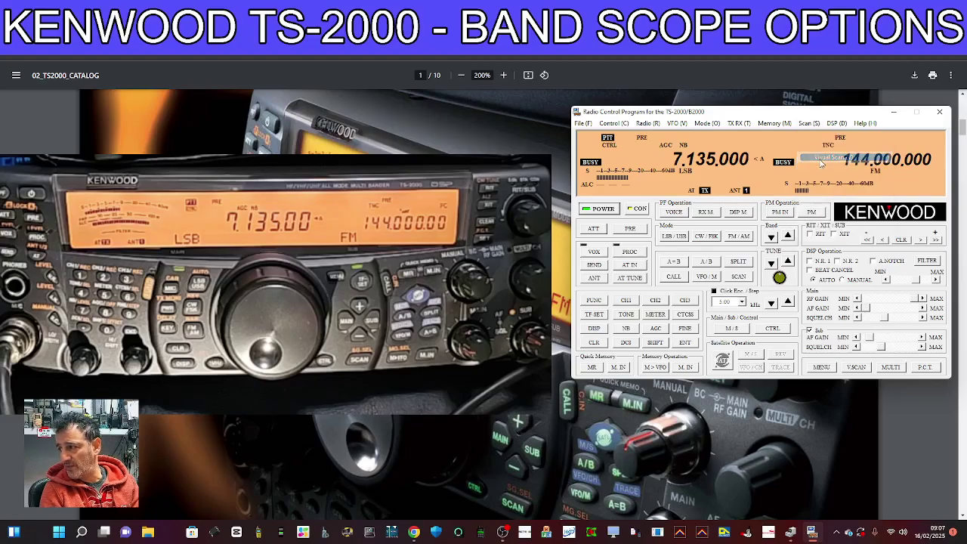
pyautogui.click(644, 109)
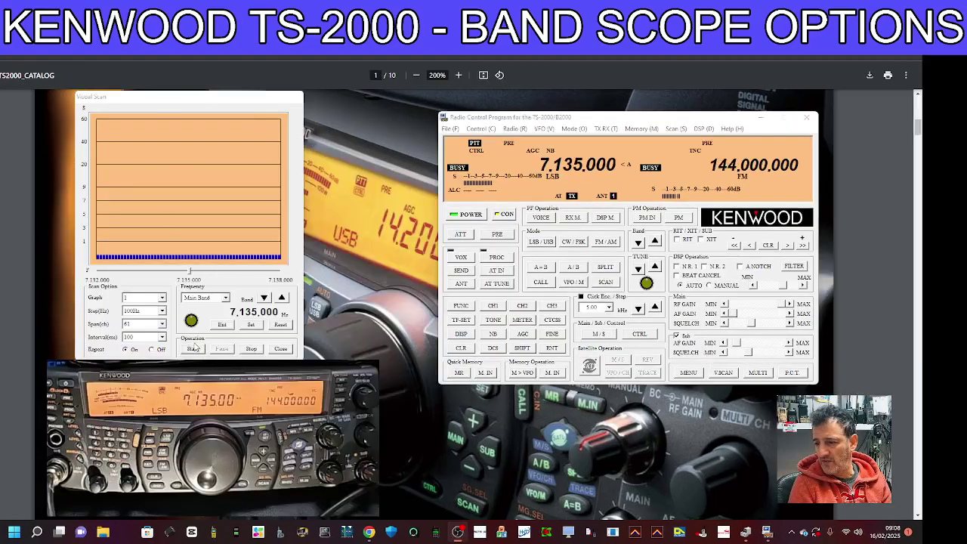
# Step: Run and stop the sweep, then rerun it with graph style 2, pausing and stopping it
pyautogui.click(193, 349)
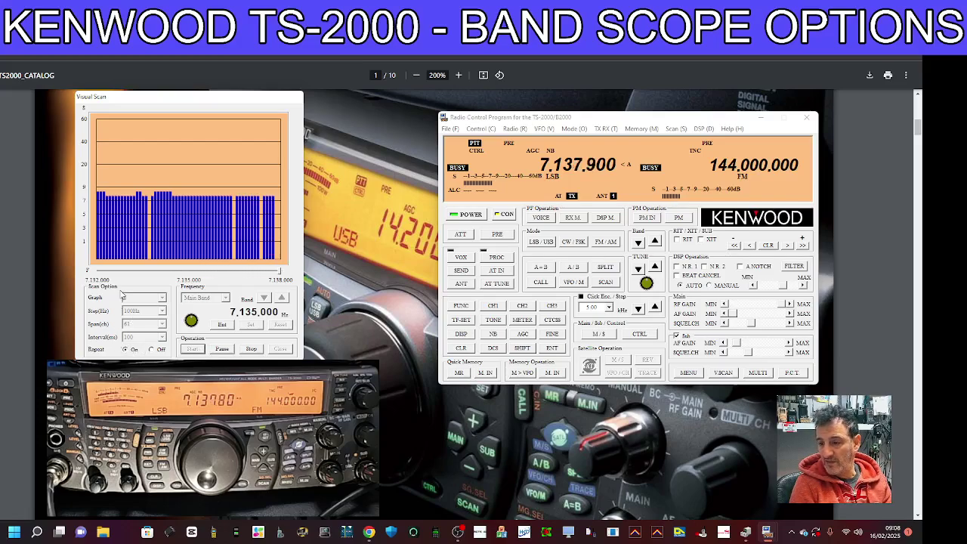
pyautogui.click(251, 348)
pyautogui.click(162, 299)
pyautogui.click(151, 316)
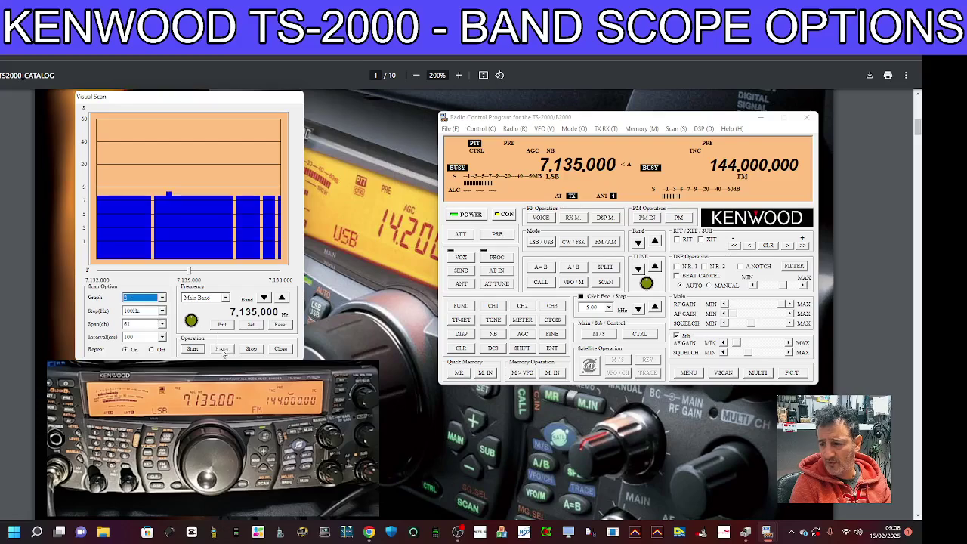
pyautogui.click(192, 349)
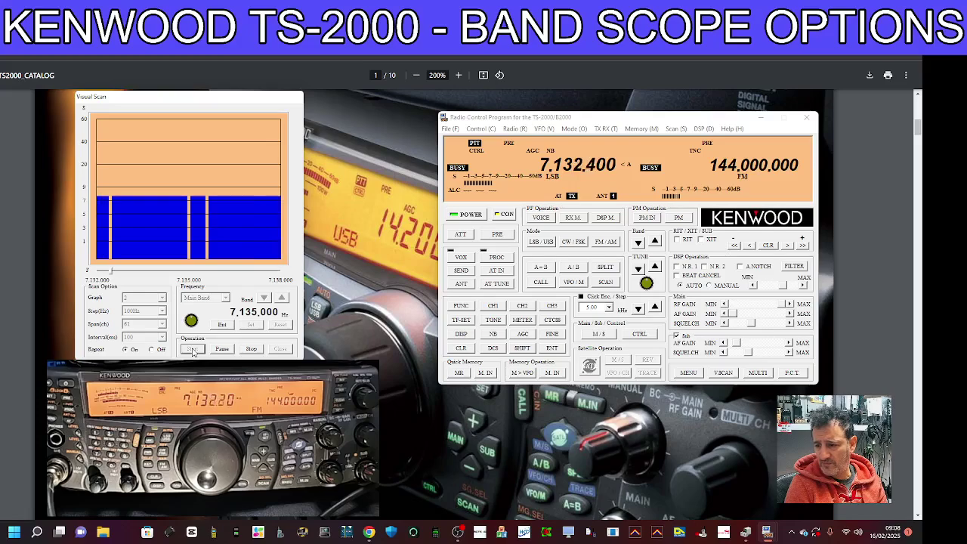
pyautogui.click(222, 349)
pyautogui.click(251, 348)
# Step: Switch the graph to style 3 and run the sweep again until stopped
pyautogui.click(162, 297)
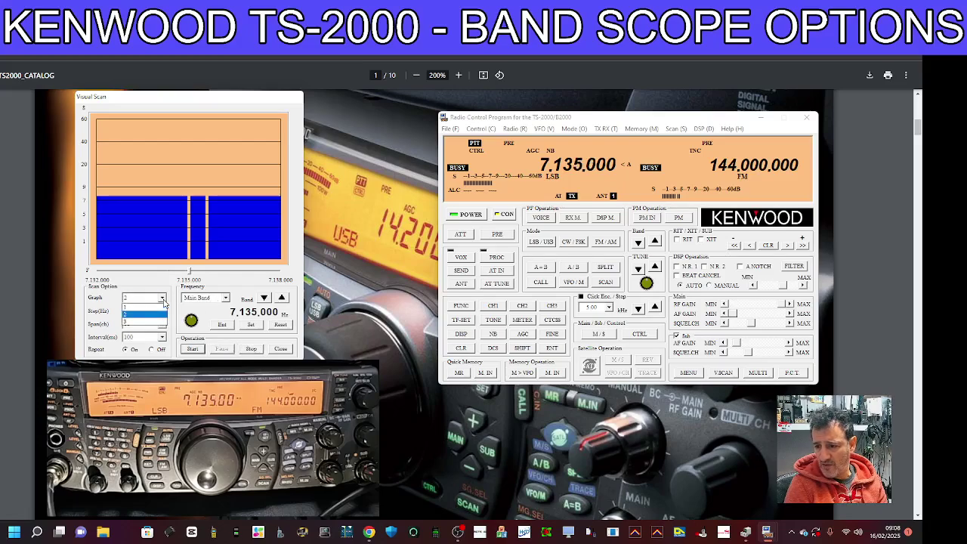
pyautogui.click(149, 326)
pyautogui.click(193, 349)
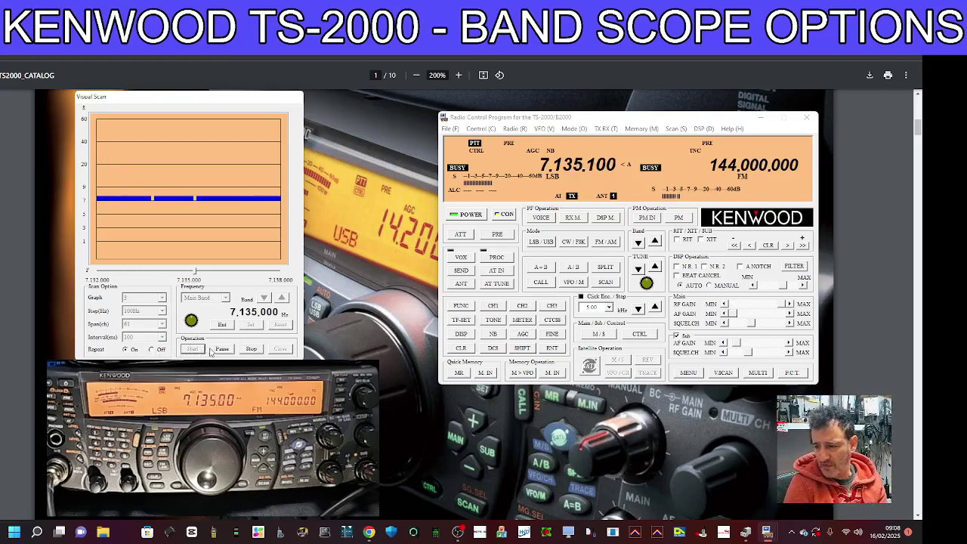
pyautogui.click(251, 349)
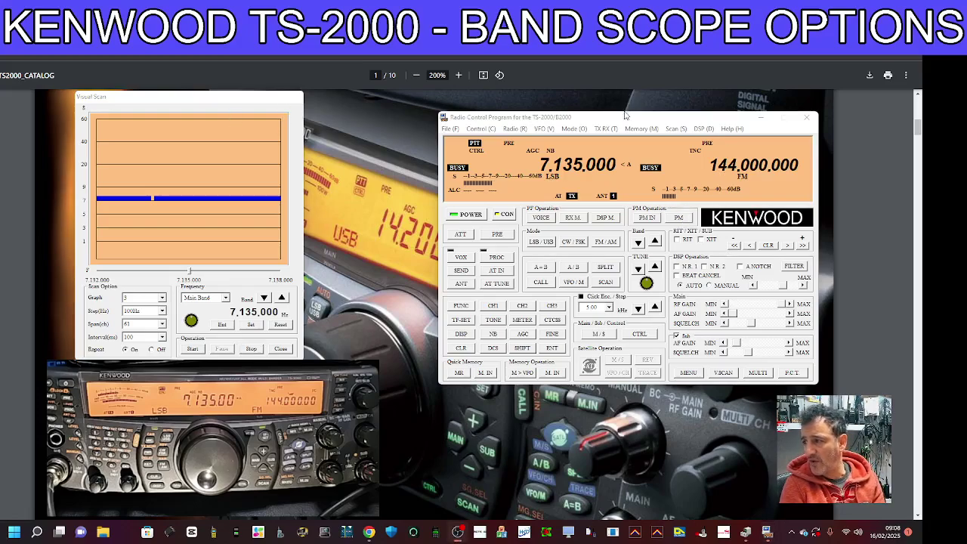
# Step: Toggle satellite mode on and off twice, ending back on 7.135 MHz
pyautogui.moveTo(625, 114)
pyautogui.mouseDown()
pyautogui.moveTo(630, 97)
pyautogui.moveTo(587, 106)
pyautogui.moveTo(614, 123)
pyautogui.mouseUp()
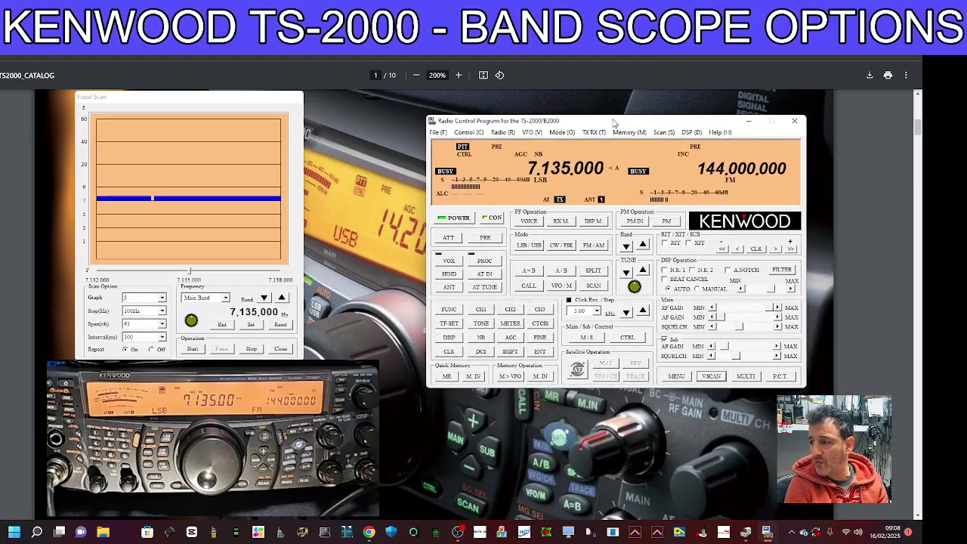
pyautogui.click(310, 115)
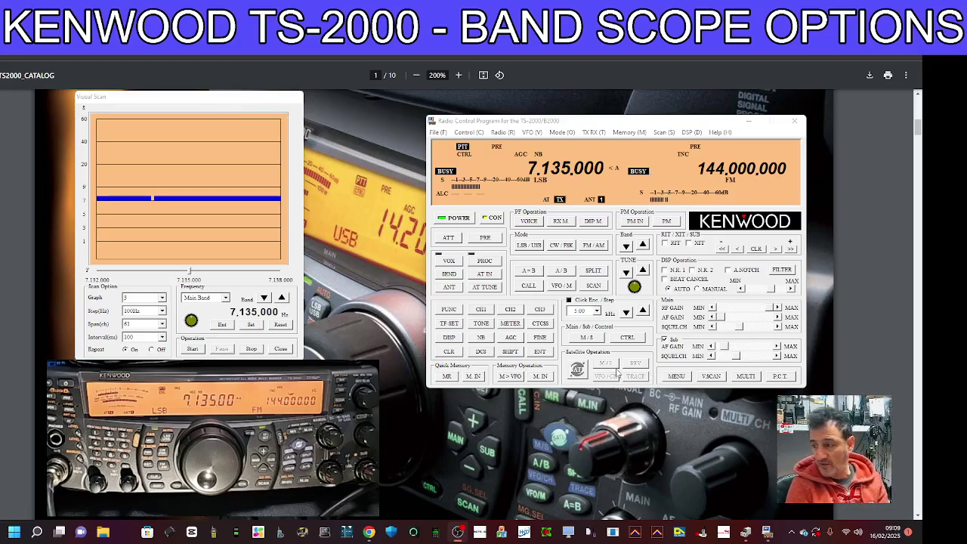
pyautogui.click(576, 369)
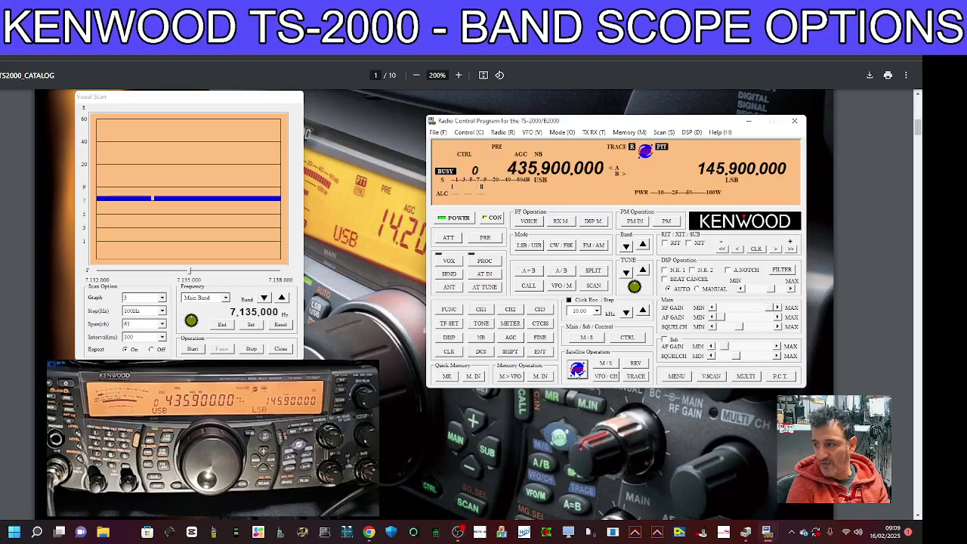
pyautogui.click(576, 369)
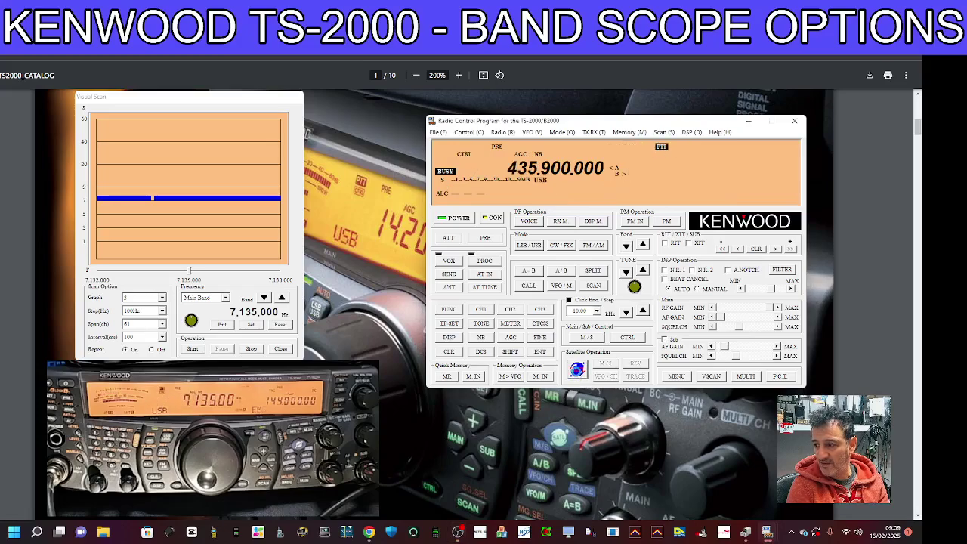
pyautogui.click(576, 369)
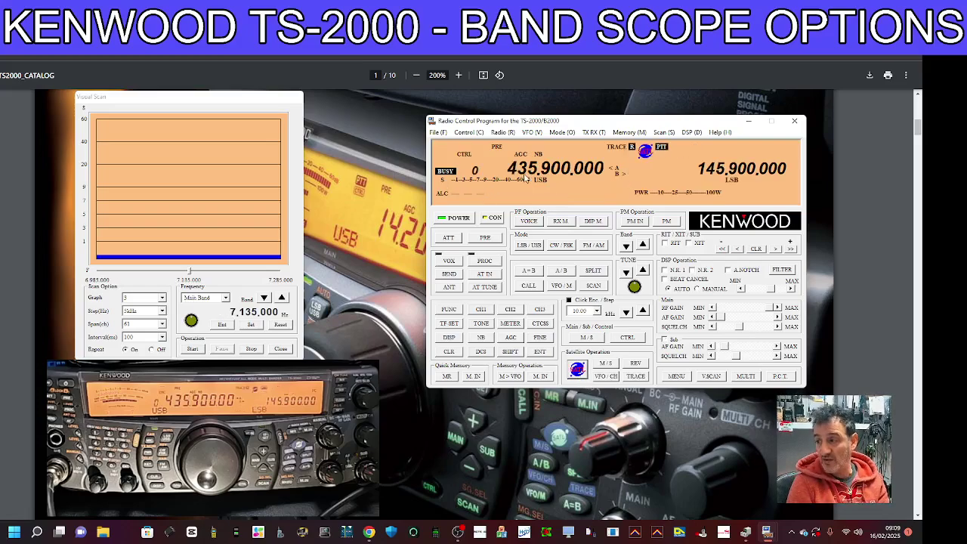
pyautogui.click(576, 369)
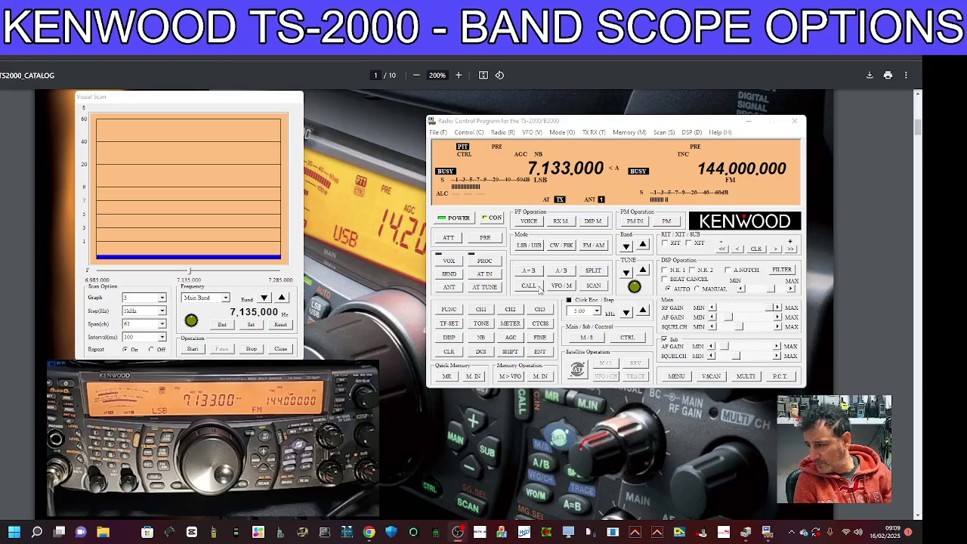
# Step: Toggle VFO/M until the main band recalls memory channel 001 at 430.925 MHz
pyautogui.click(561, 286)
pyautogui.click(562, 286)
pyautogui.click(562, 286)
pyautogui.click(379, 355)
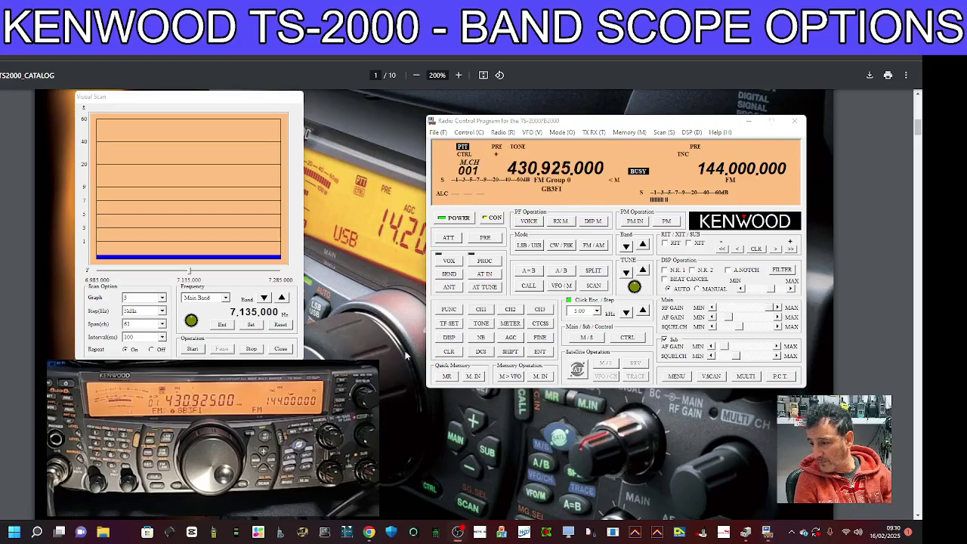
# Step: Step the main band from channel 001 up to 009 (50.770 MHz), then hand CTRL to the sub band
pyautogui.click(642, 312)
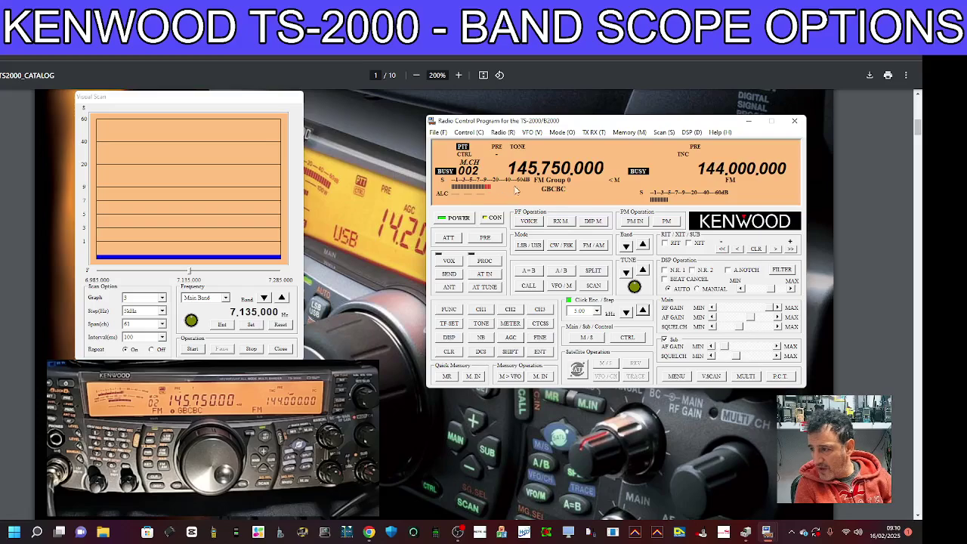
pyautogui.click(643, 313)
pyautogui.click(643, 313)
pyautogui.click(643, 312)
pyautogui.click(643, 312)
pyautogui.click(643, 310)
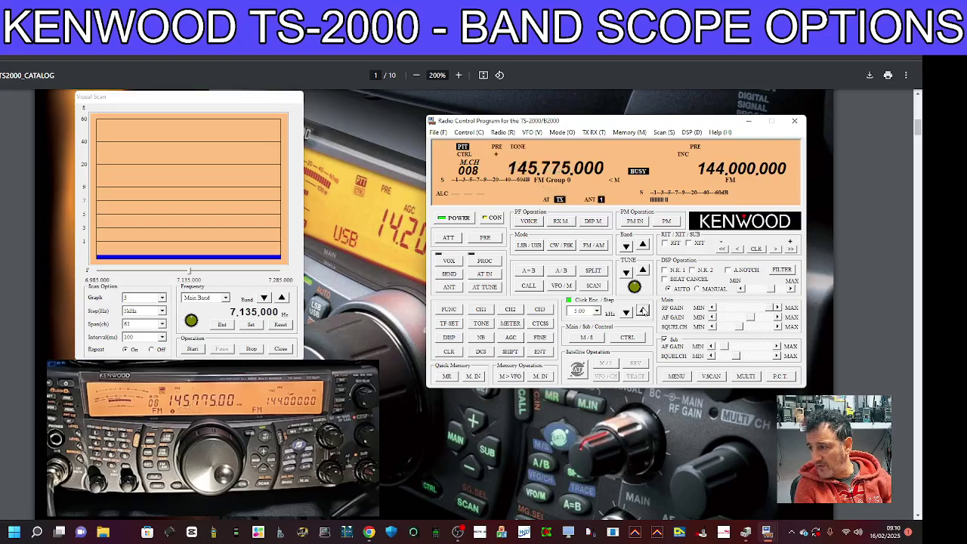
pyautogui.click(643, 310)
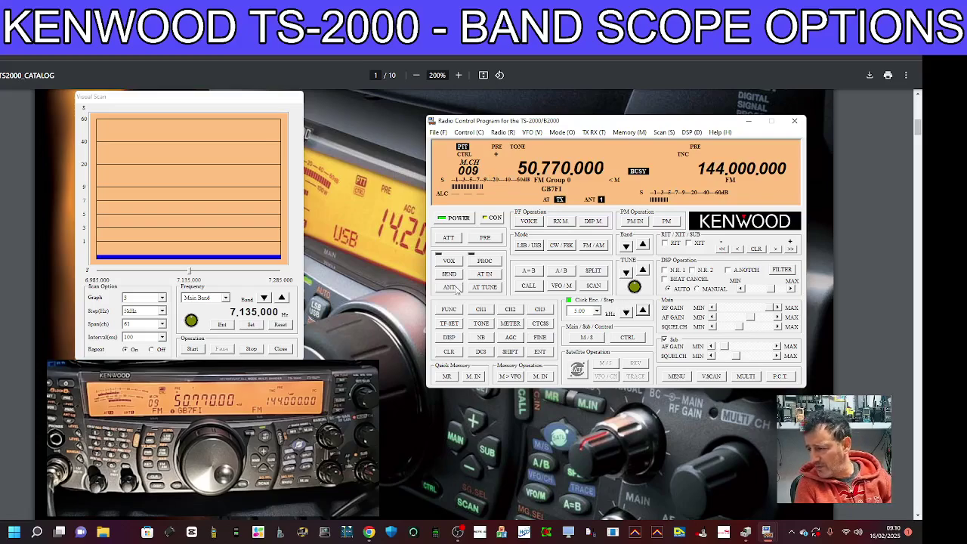
pyautogui.click(626, 338)
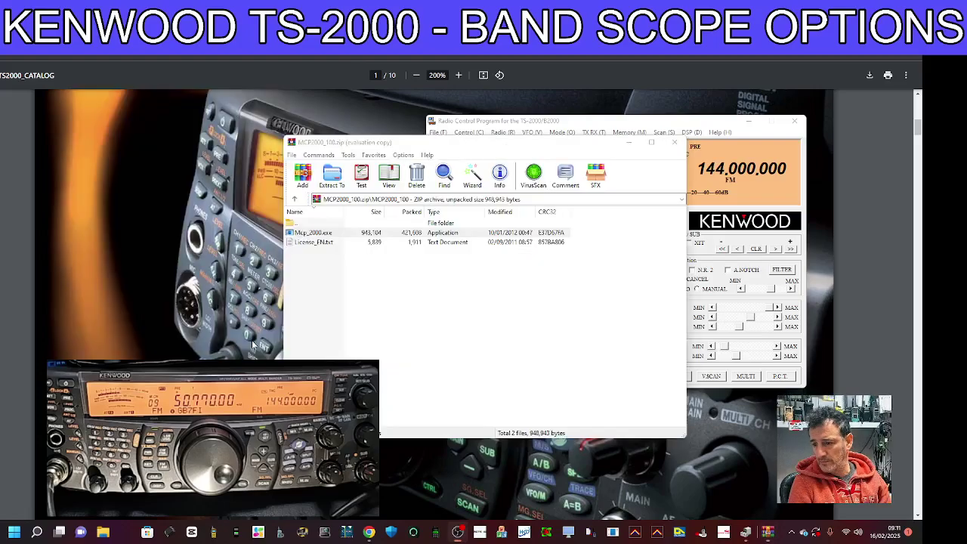
# Step: Launch Mcp_2000.exe from the archive, try Radio > Read > Menu, and dismiss the invalid COM port warning
pyautogui.doubleClick(341, 232)
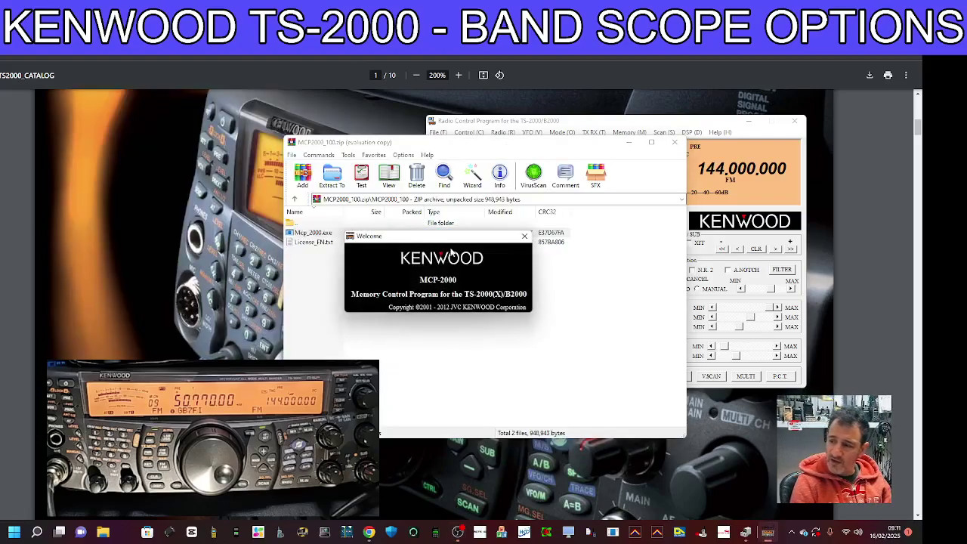
pyautogui.moveTo(451, 171); pyautogui.dragTo(572, 160)
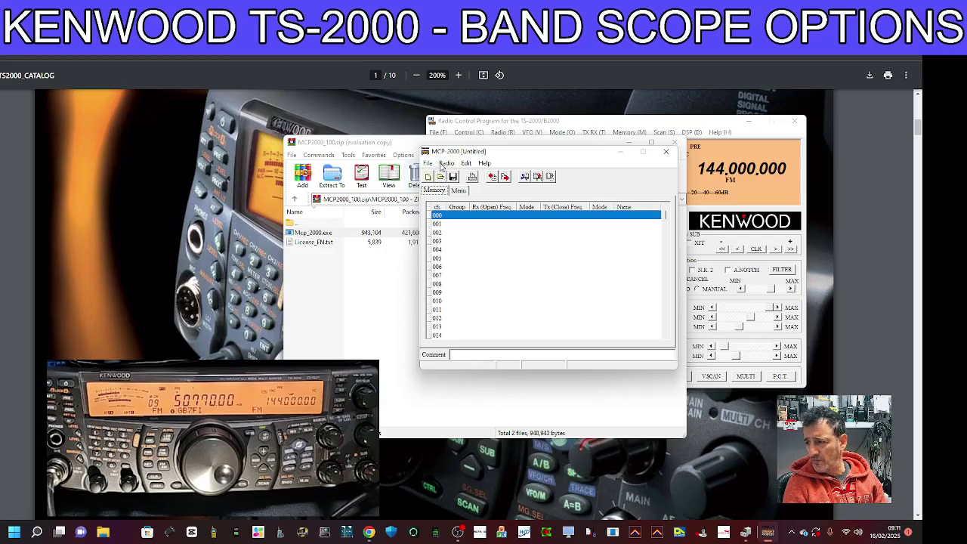
pyautogui.click(447, 163)
pyautogui.moveTo(457, 184)
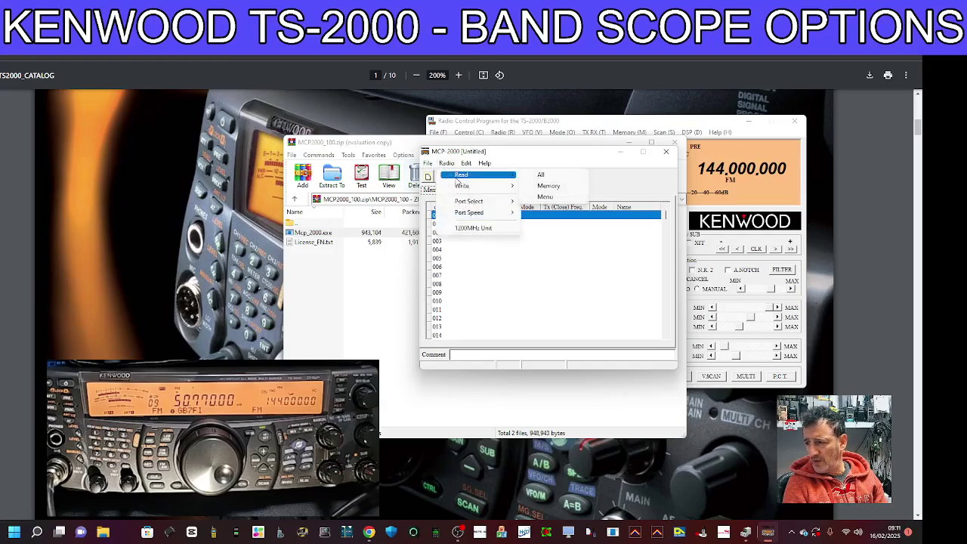
pyautogui.click(553, 198)
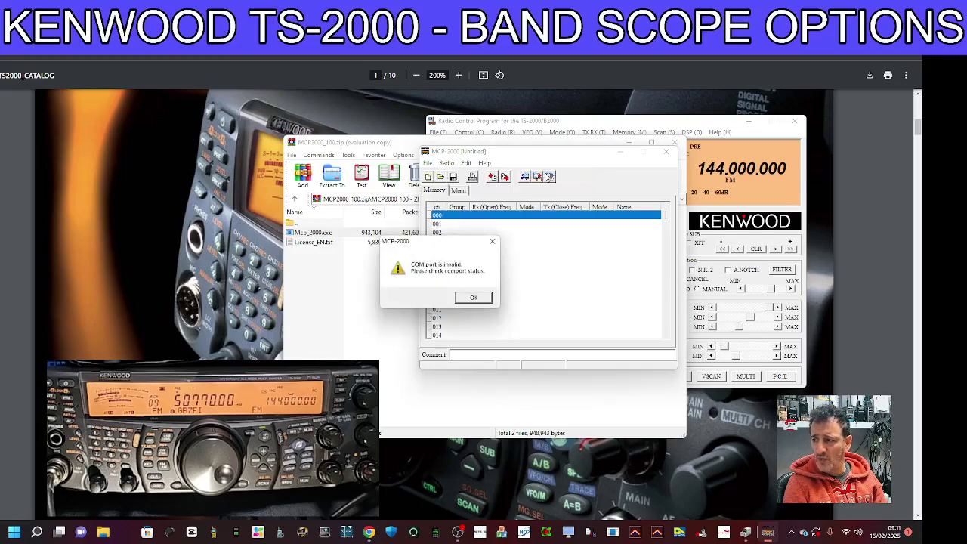
pyautogui.click(473, 298)
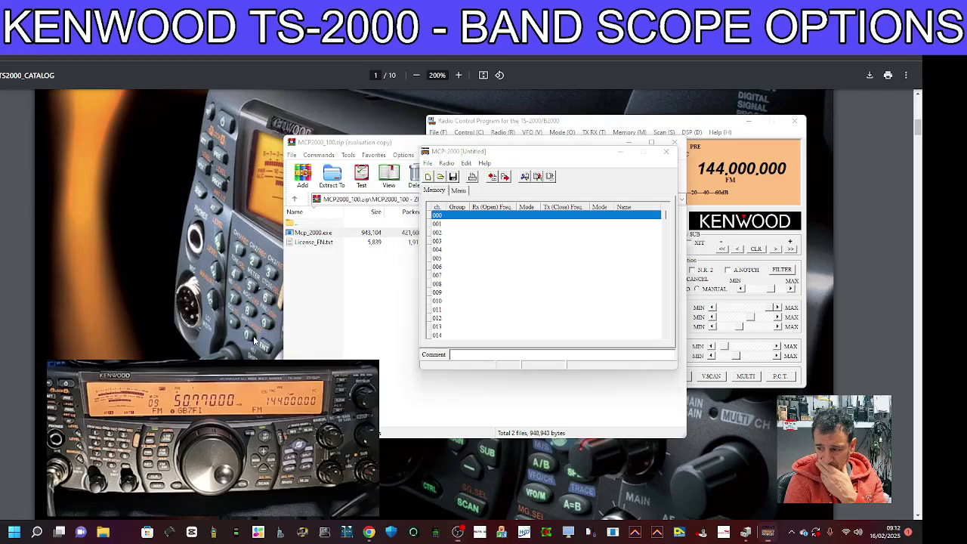
# Step: Check Port Select is Com8, then start Radio > Read > Memory
pyautogui.click(447, 164)
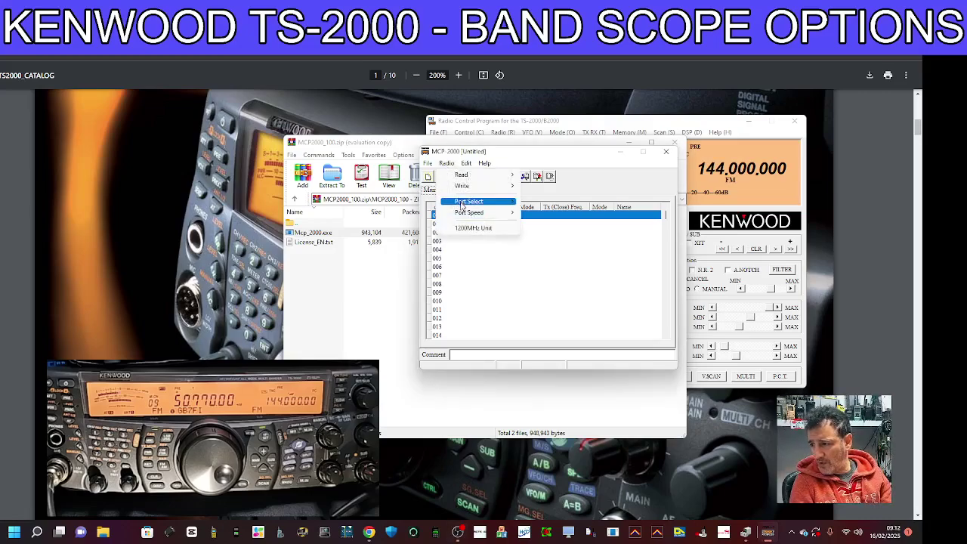
pyautogui.moveTo(463, 205)
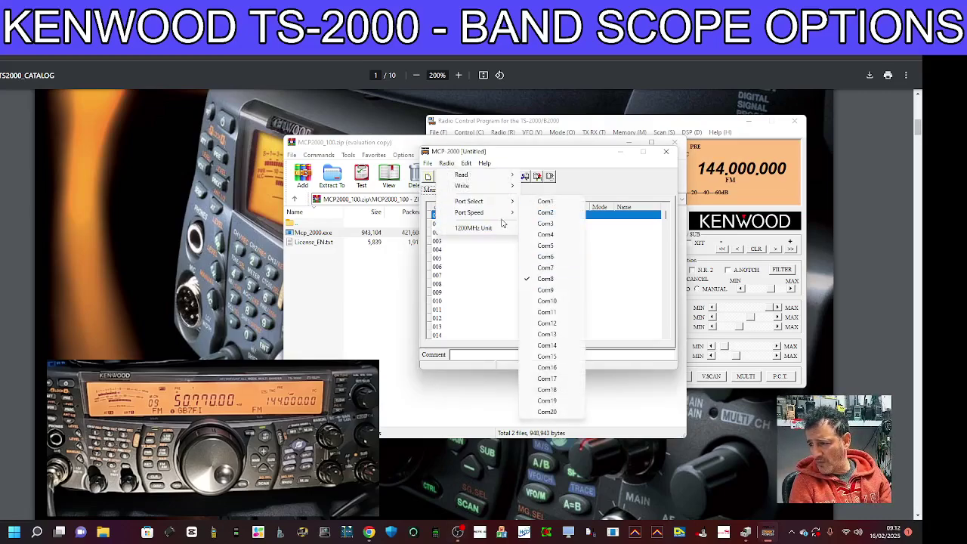
pyautogui.click(256, 345)
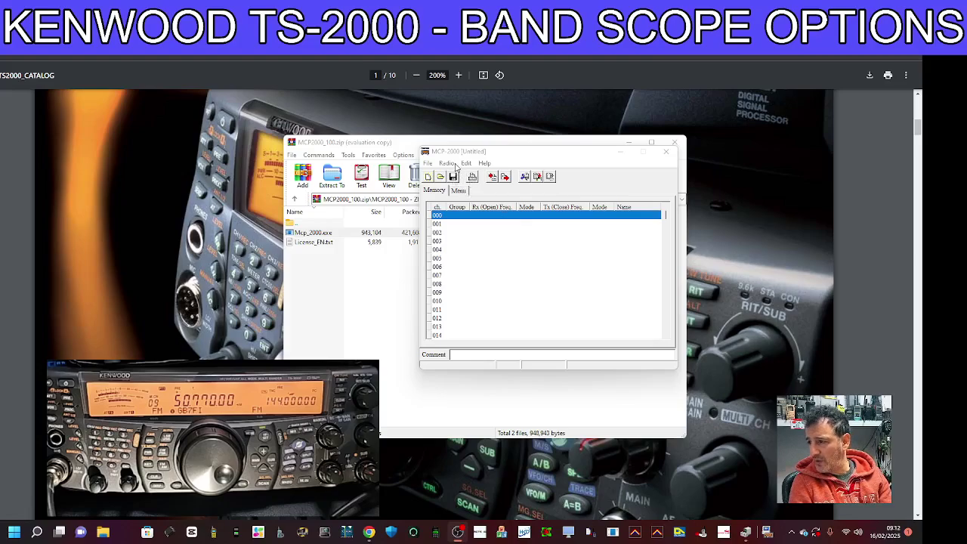
pyautogui.click(449, 164)
pyautogui.moveTo(462, 218)
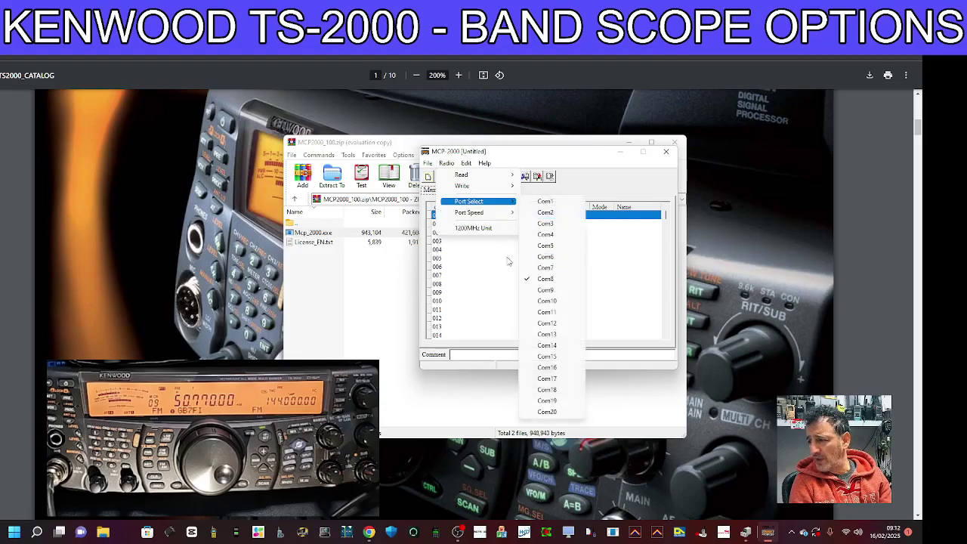
pyautogui.moveTo(457, 176)
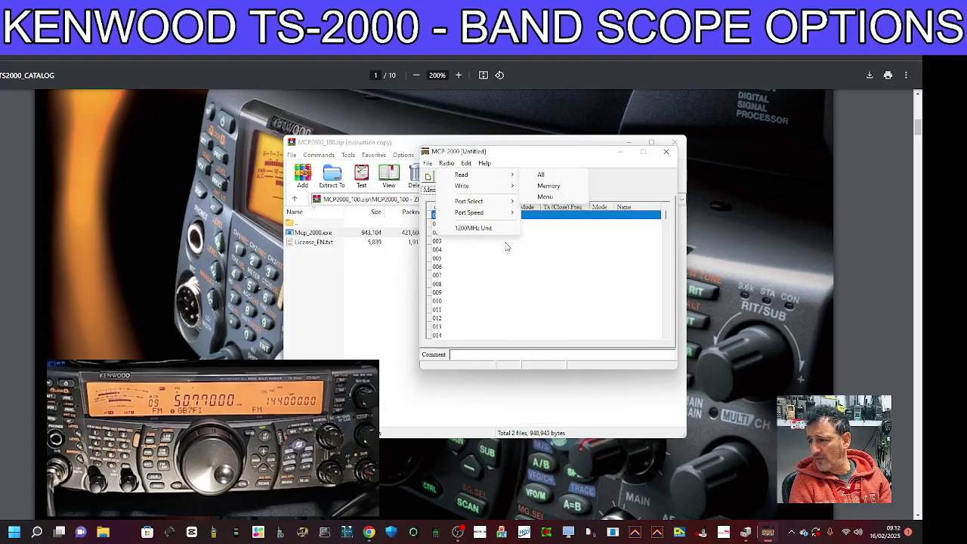
pyautogui.click(540, 187)
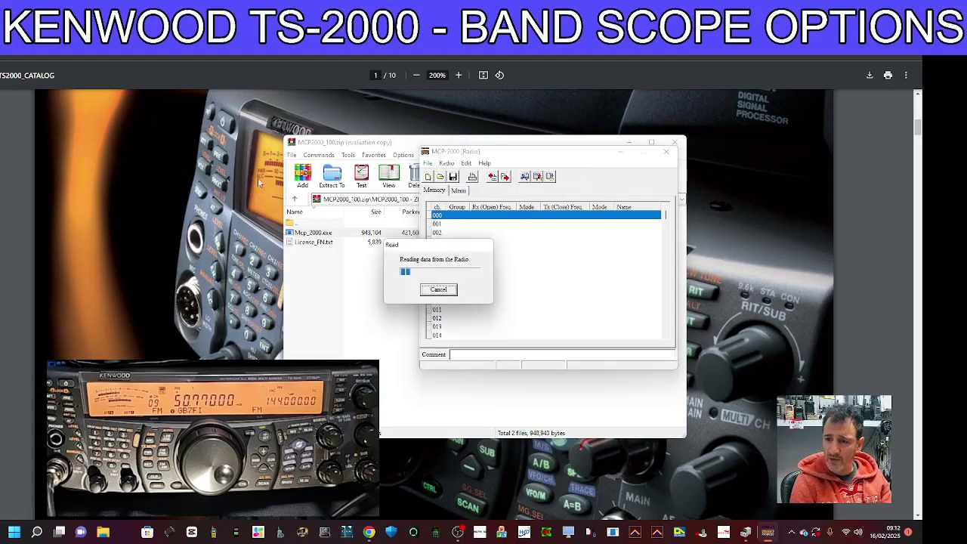
# Step: Move the archive window aside and bring MCP-2000's read progress forward
pyautogui.moveTo(535, 137); pyautogui.dragTo(666, 119)
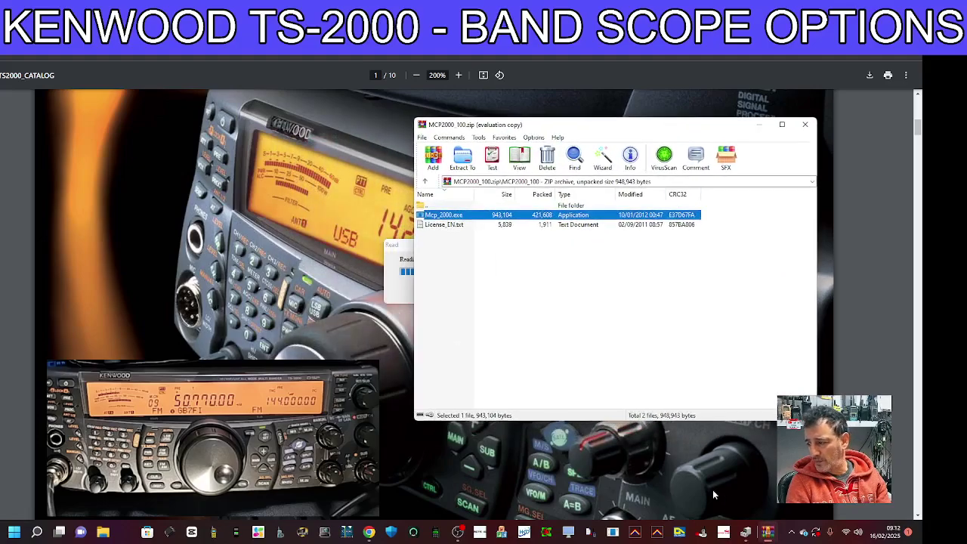
pyautogui.click(405, 290)
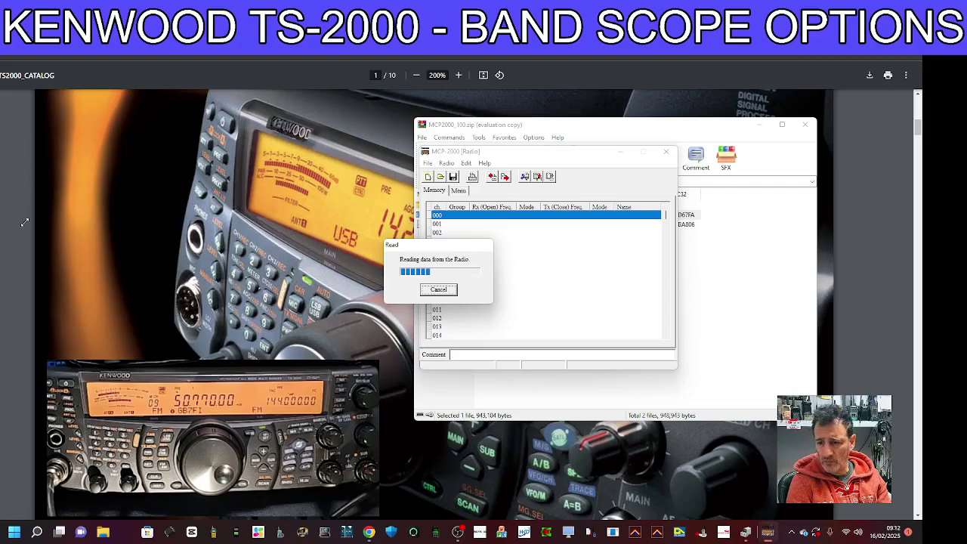